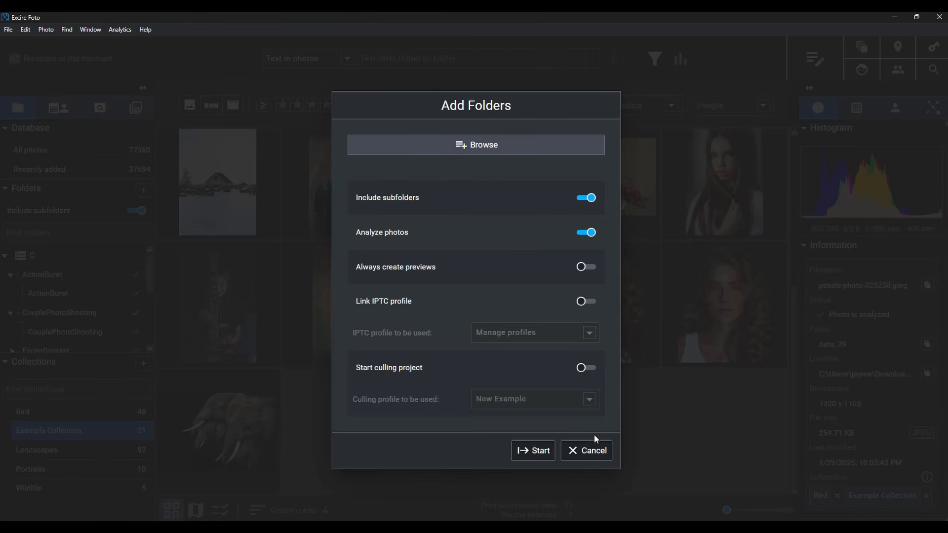
- Show the AI and keyword details and open the photo of the woman with the guitar in single-photo view
left_click(597, 453)
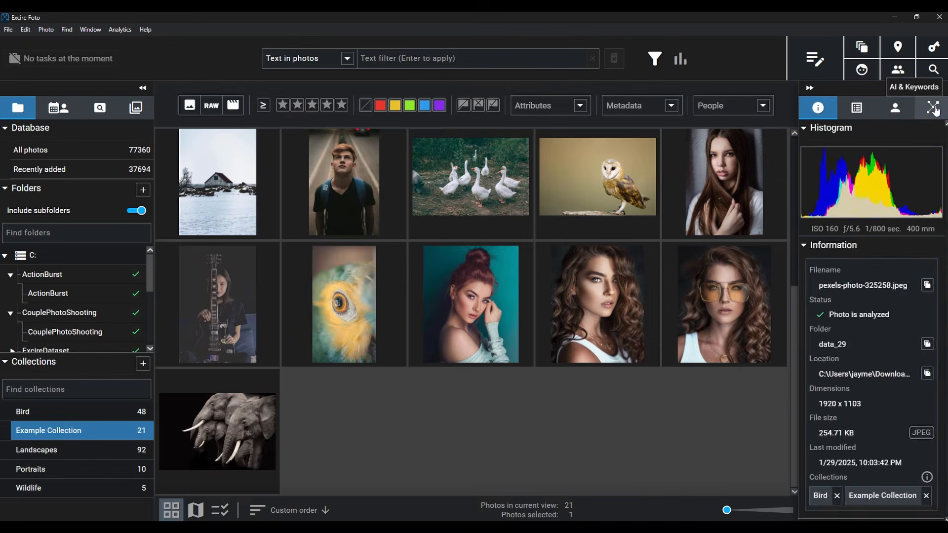
left_click(926, 116)
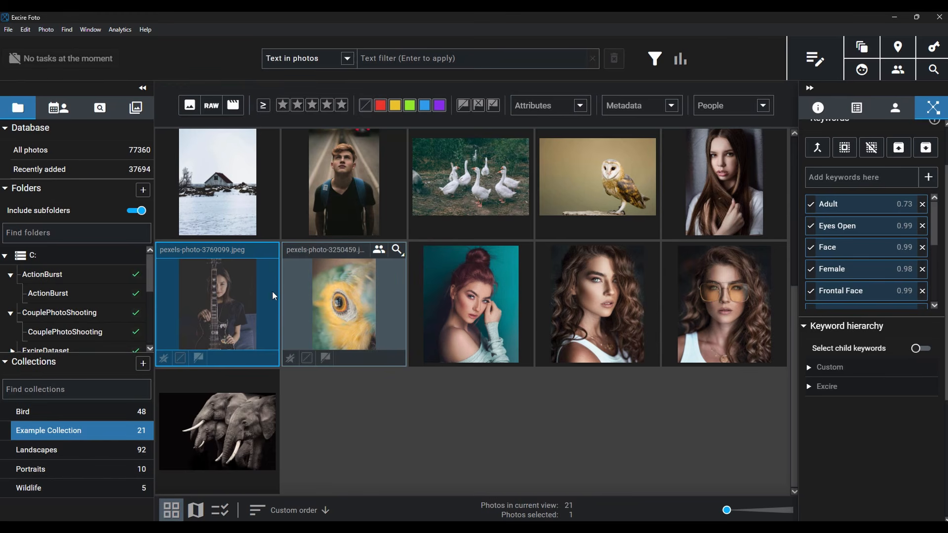
double_click(220, 310)
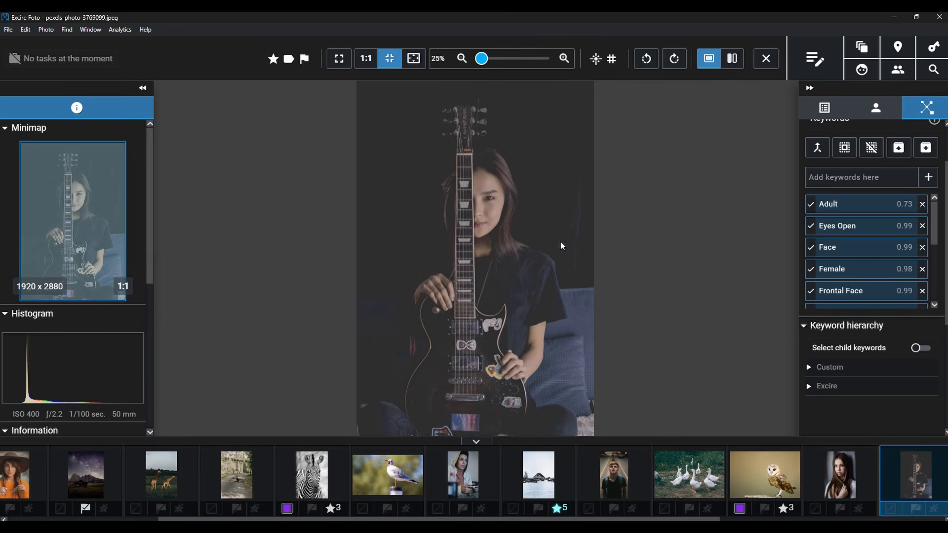
- Examine the aesthetics score and the full list of AI keywords assigned to the guitar photo
scroll(840, 251, "down", 1)
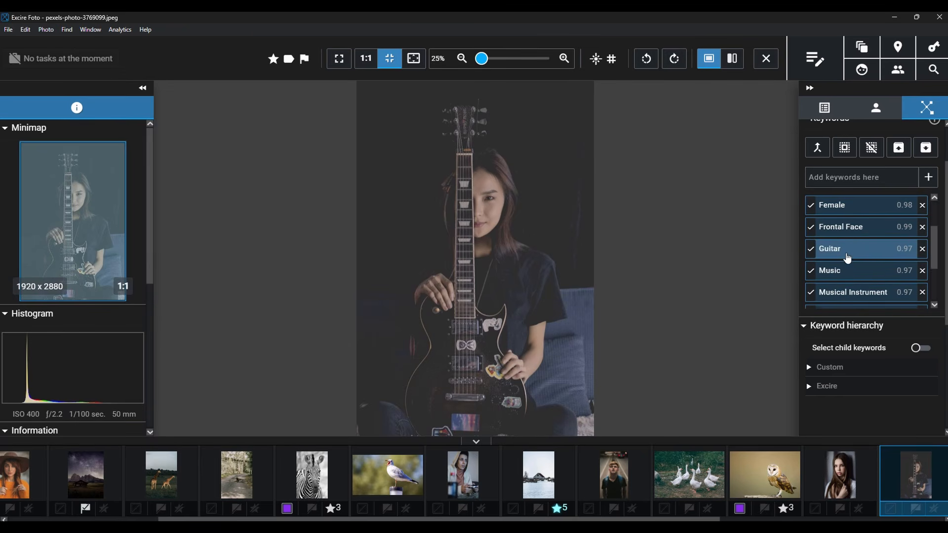
scroll(847, 257, "up", 1)
scroll(856, 290, "up", 1)
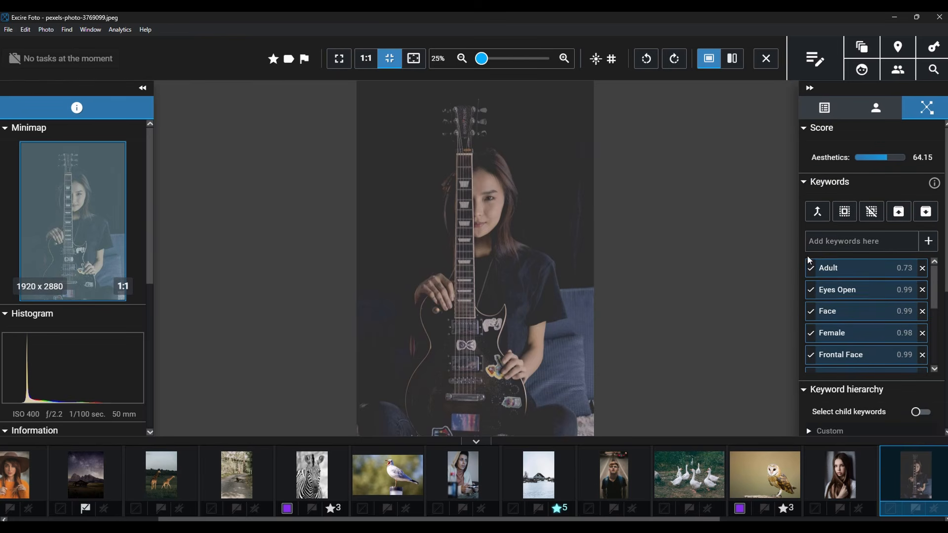
scroll(855, 290, "down", 1)
scroll(844, 277, "down", 1)
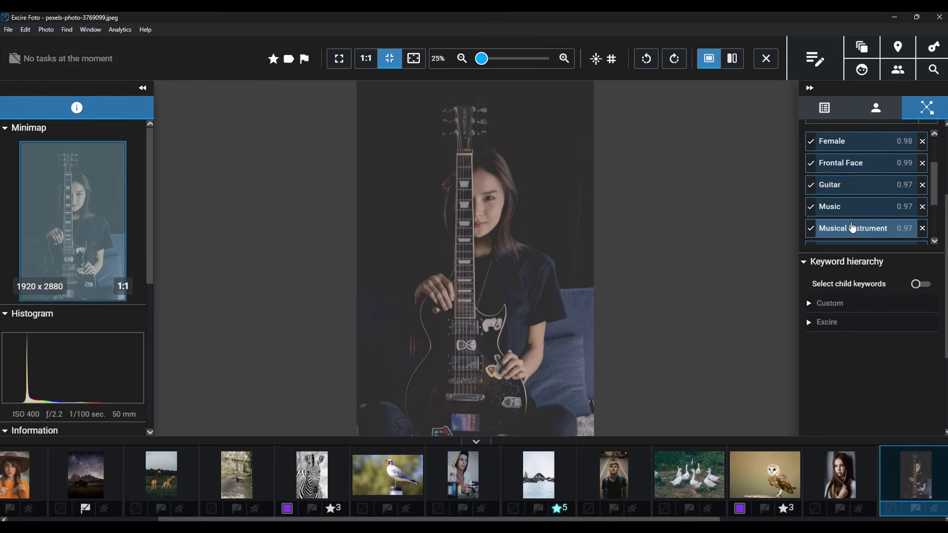
scroll(839, 212, "up", 1)
scroll(845, 190, "up", 1)
scroll(860, 230, "down", 3)
scroll(821, 186, "down", 3)
scroll(824, 192, "up", 6)
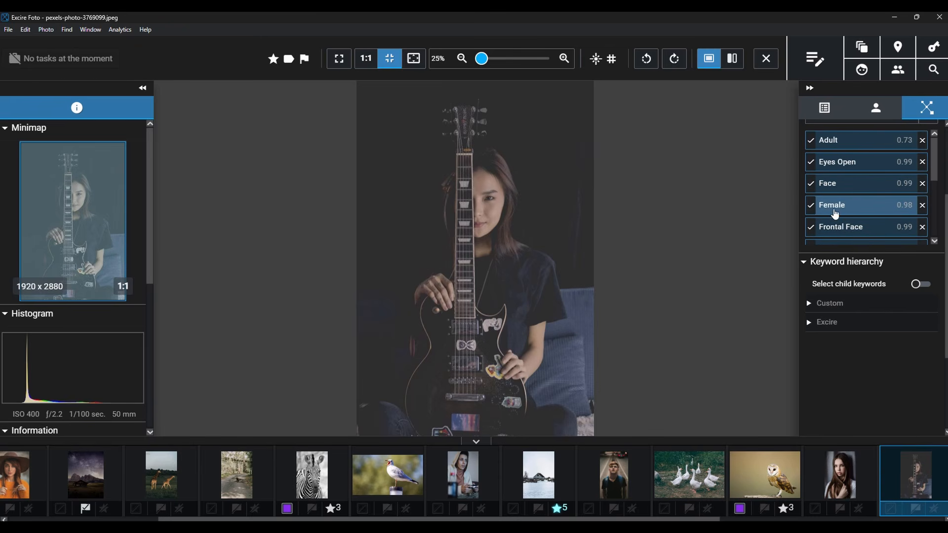
- Open the owl, zebra herd, giraffe and bird's-eye close-up photos in turn and examine the keywords of each
left_click(773, 483)
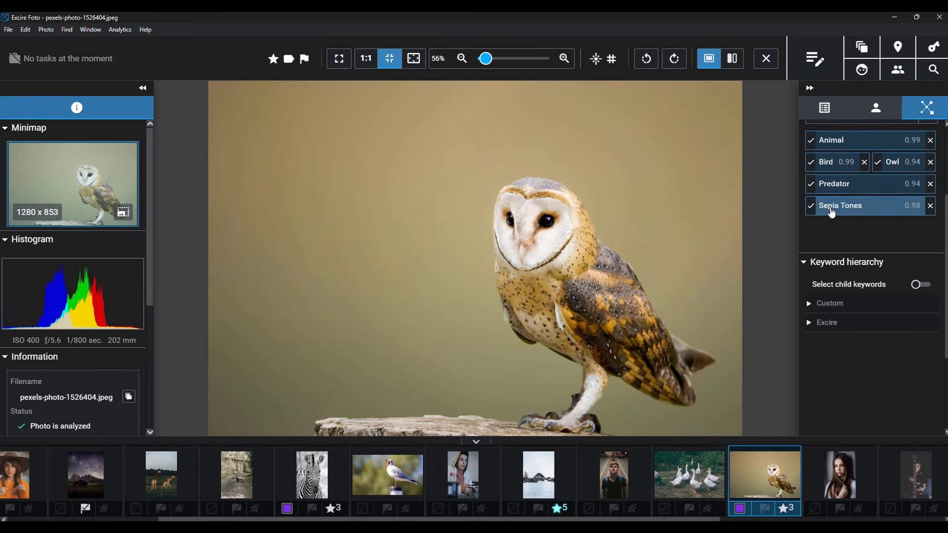
left_click(810, 207)
left_click(846, 210)
scroll(191, 470, "up", 3)
left_click(190, 470)
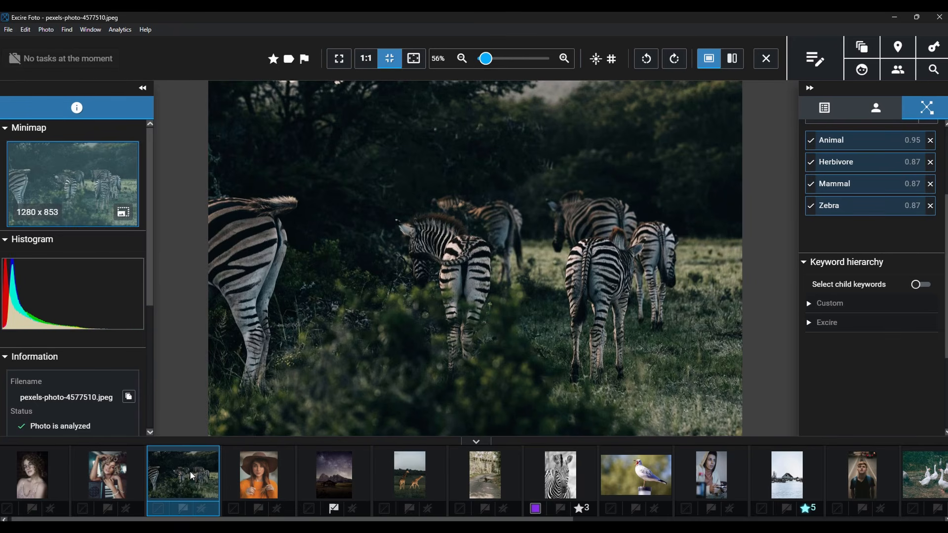
left_click(425, 481)
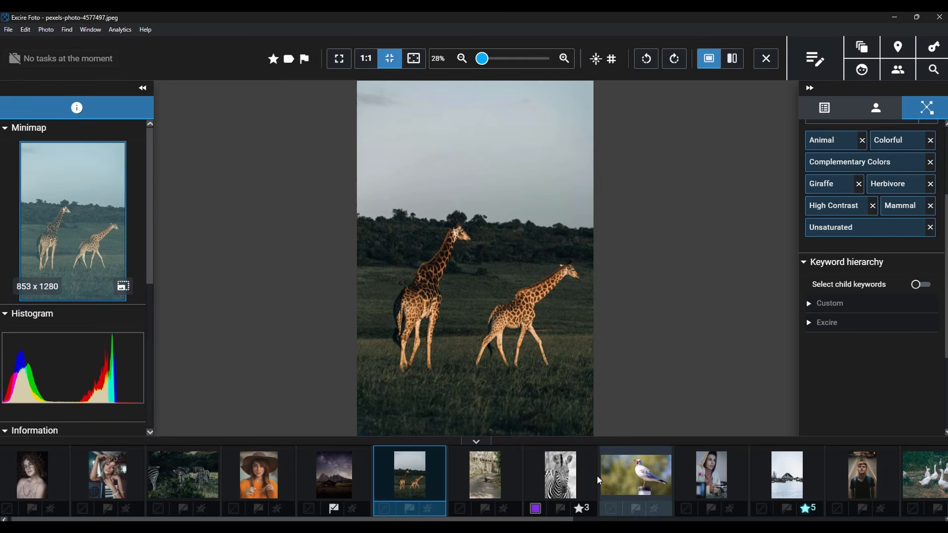
scroll(629, 481, "down", 3)
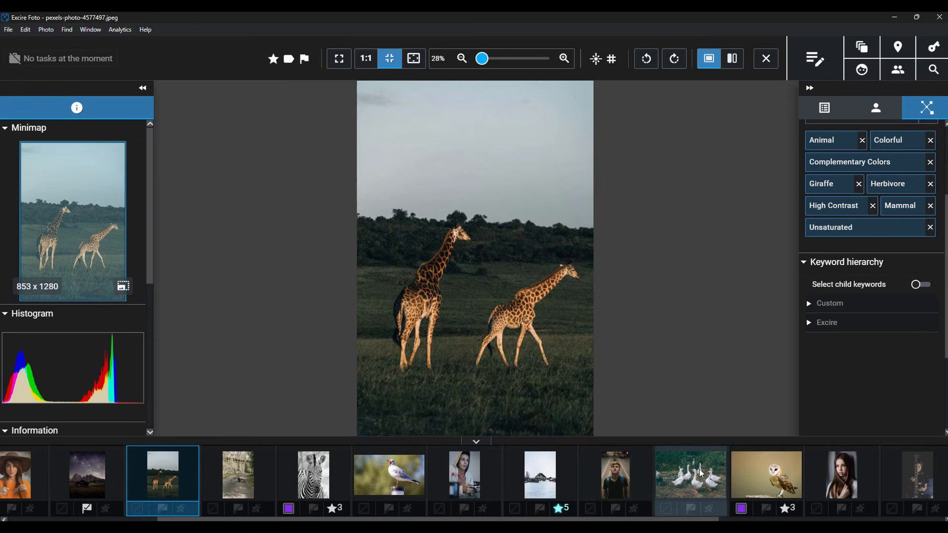
scroll(701, 473, "down", 5)
left_click(612, 473)
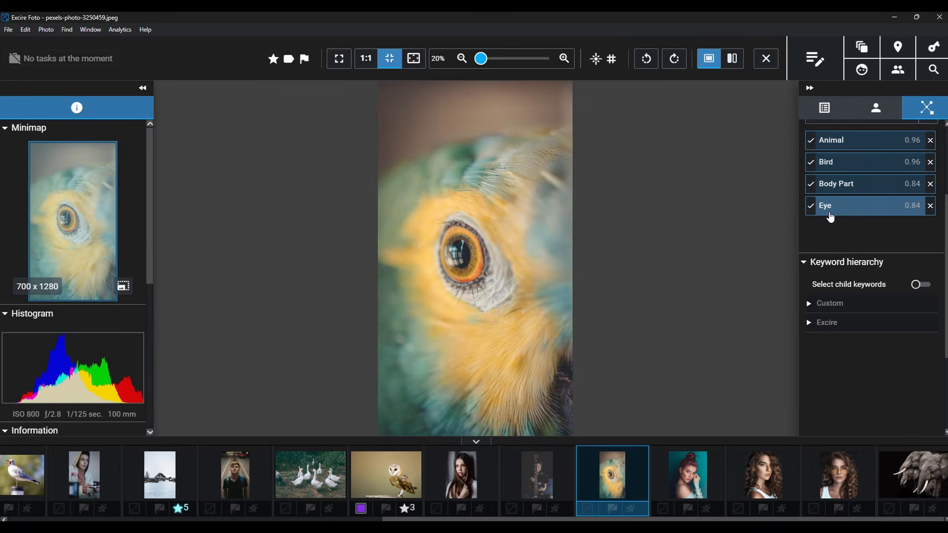
- Open the night-sky photo with the cabin and mountains and examine its complete keyword list and confidence values
scroll(207, 484, "up", 4)
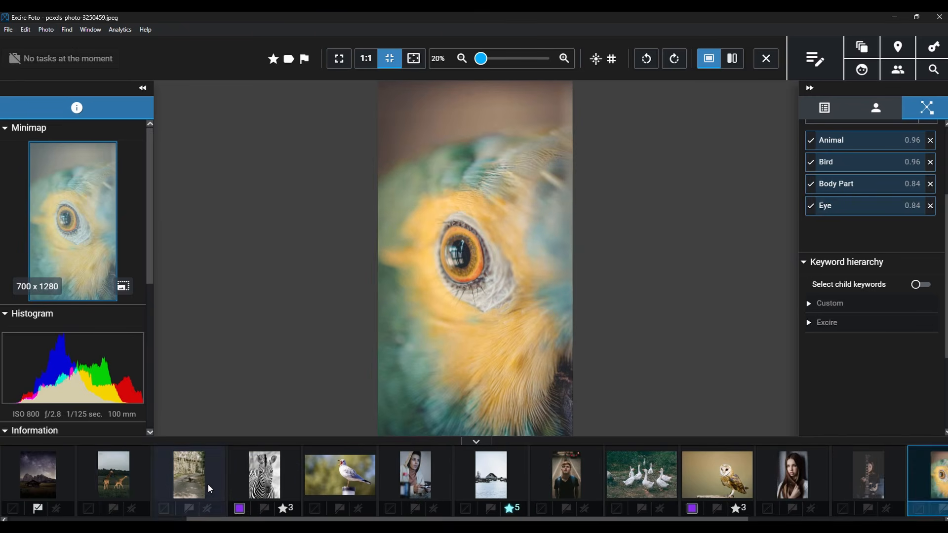
scroll(207, 484, "up", 1)
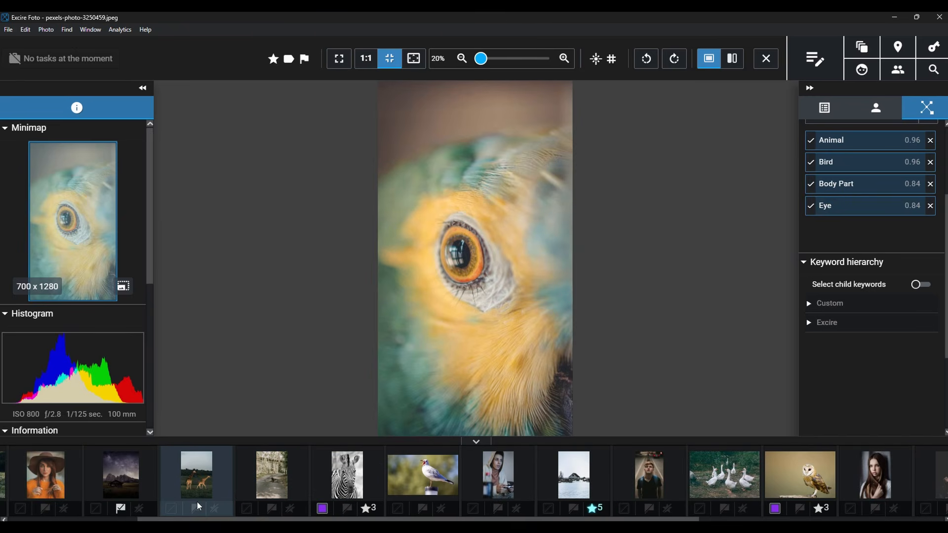
left_click(127, 478)
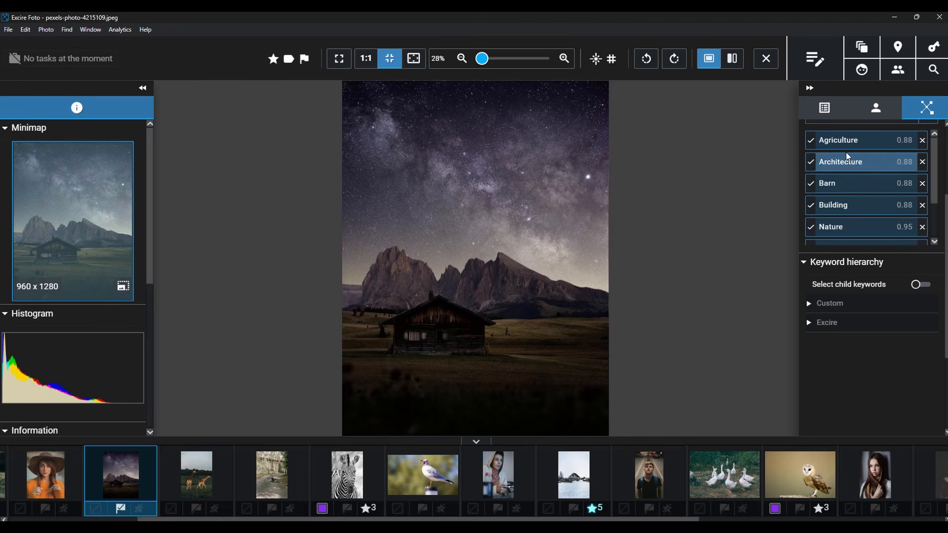
scroll(847, 154, "up", 1)
scroll(859, 193, "up", 2)
scroll(859, 193, "down", 4)
scroll(860, 188, "up", 2)
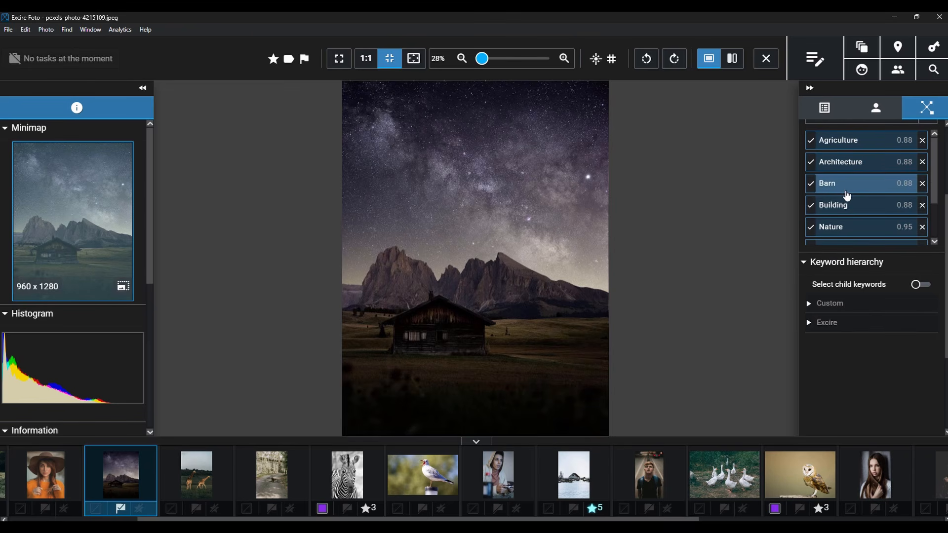
scroll(846, 194, "down", 3)
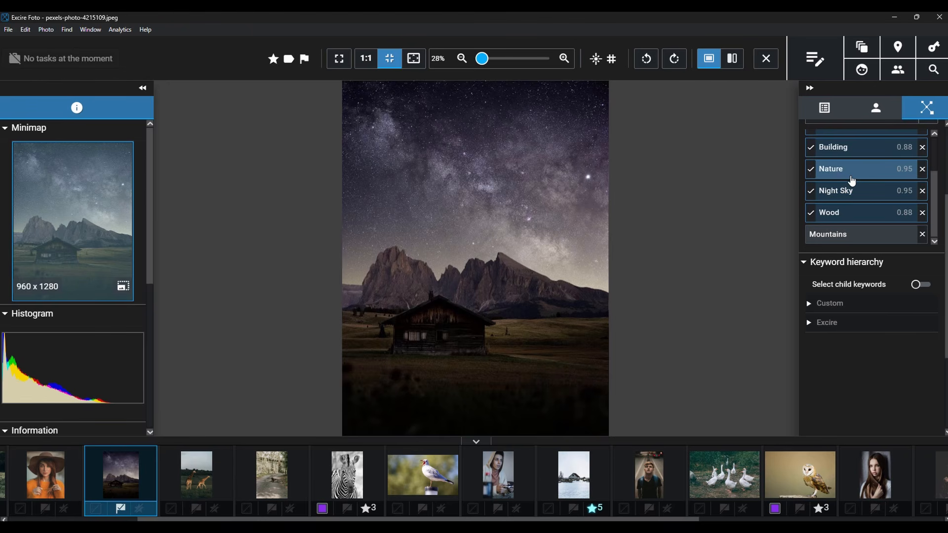
scroll(853, 181, "up", 3)
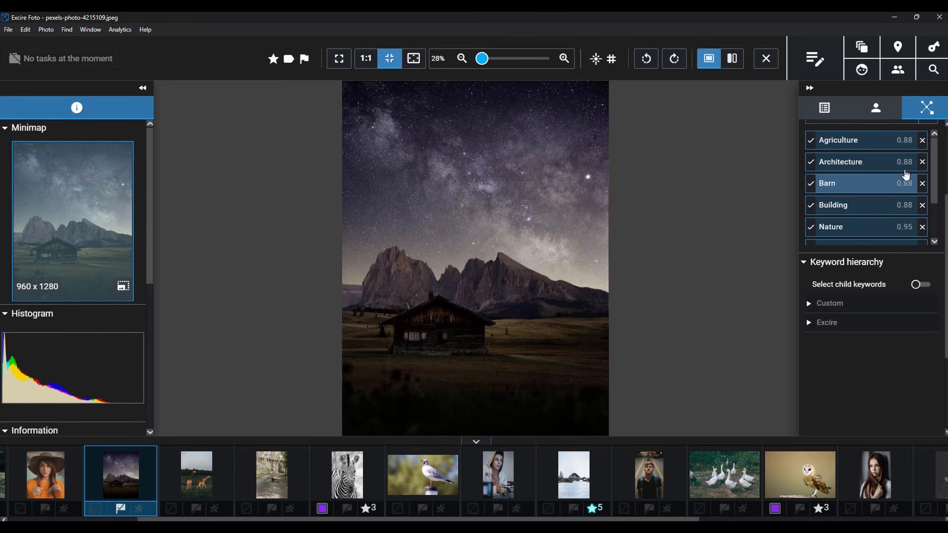
scroll(889, 197, "down", 2)
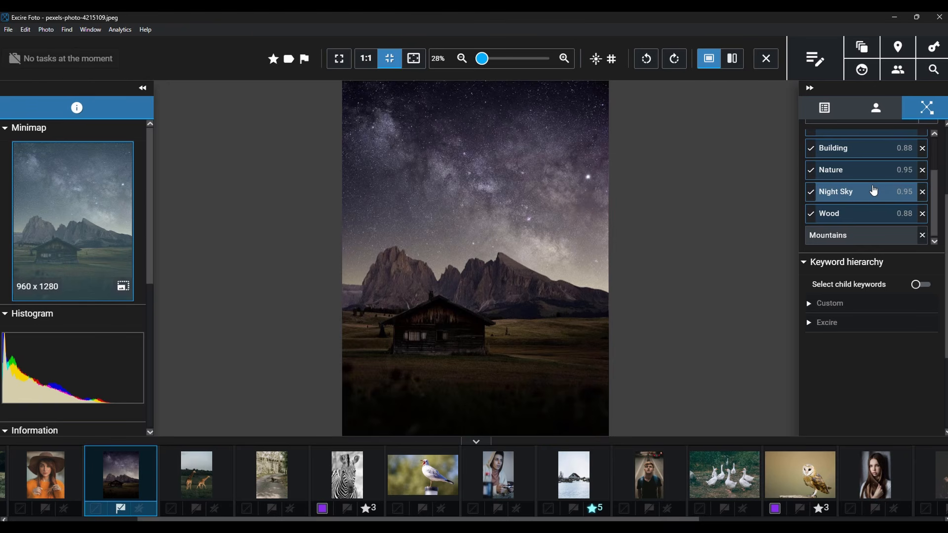
scroll(874, 191, "up", 2)
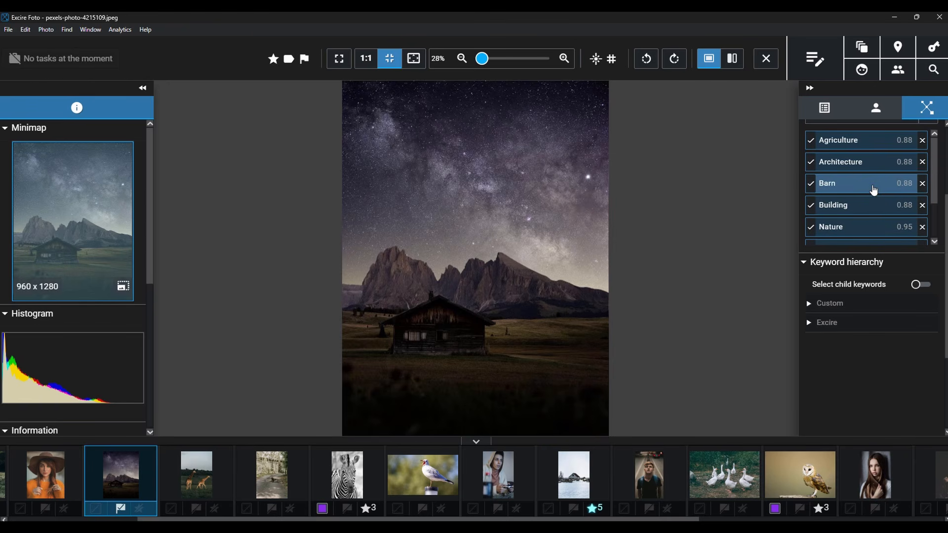
- Add the custom keyword "Emptiness" to the night-sky cabin photo
scroll(884, 227, "up", 3)
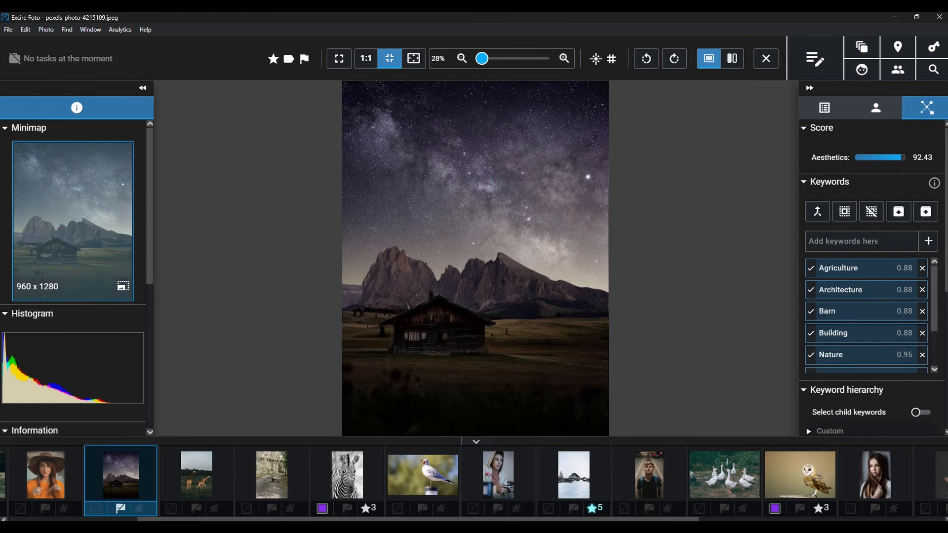
left_click(876, 247)
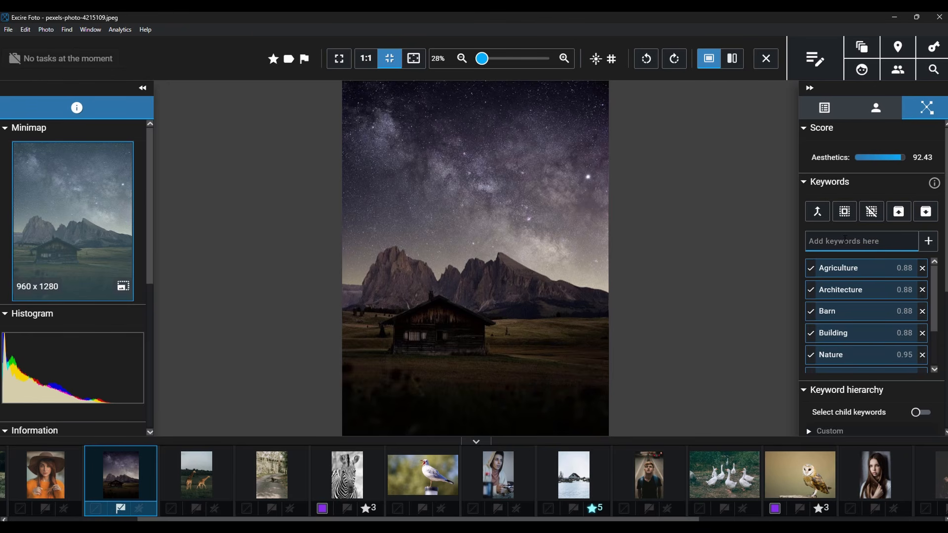
type("Emptiness")
key("Return")
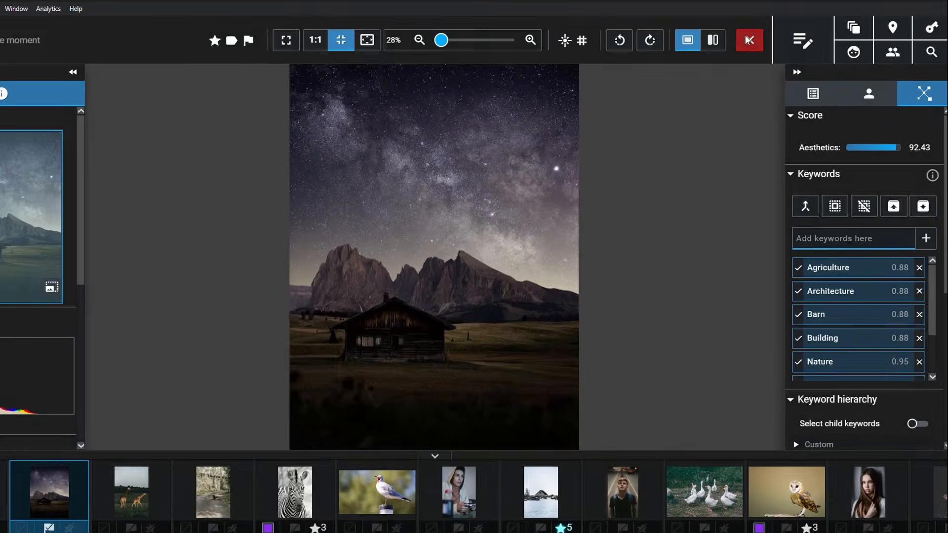
- Return to the photo grid and assign the night-sky photo's Barn keyword to the snowy house photo
left_click(749, 40)
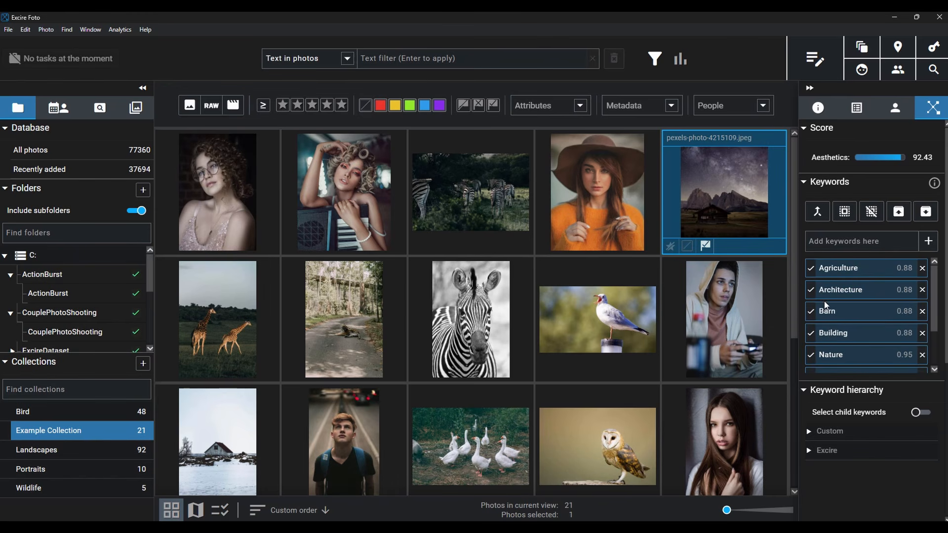
left_click_drag(837, 311, 211, 451)
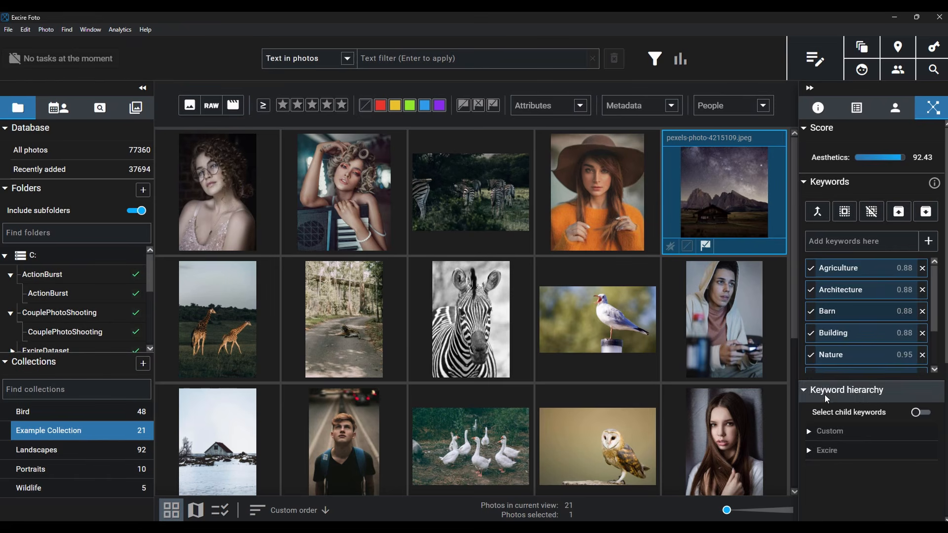
- Expand the Excire keyword hierarchy and its Drink category, and show all photos tagged Coffee
scroll(825, 395, "down", 4)
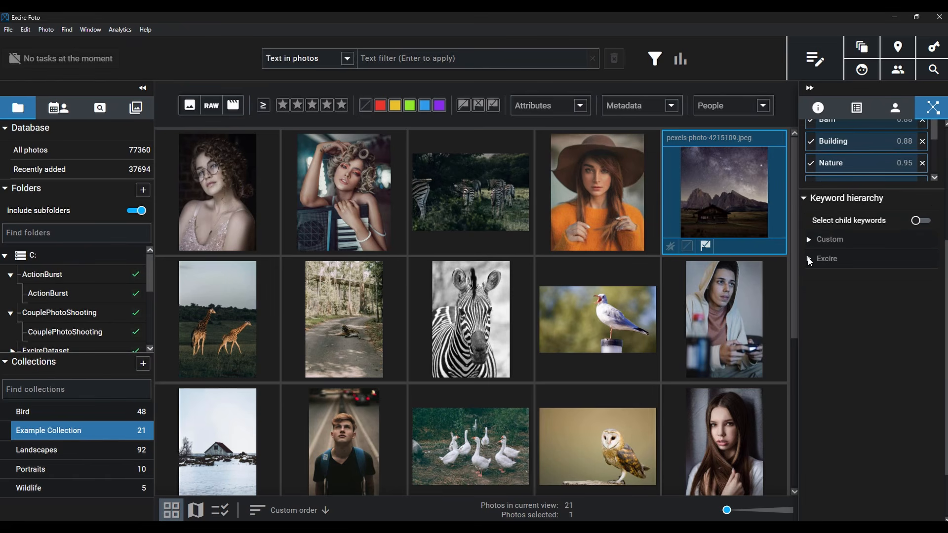
left_click(810, 259)
scroll(819, 298, "down", 2)
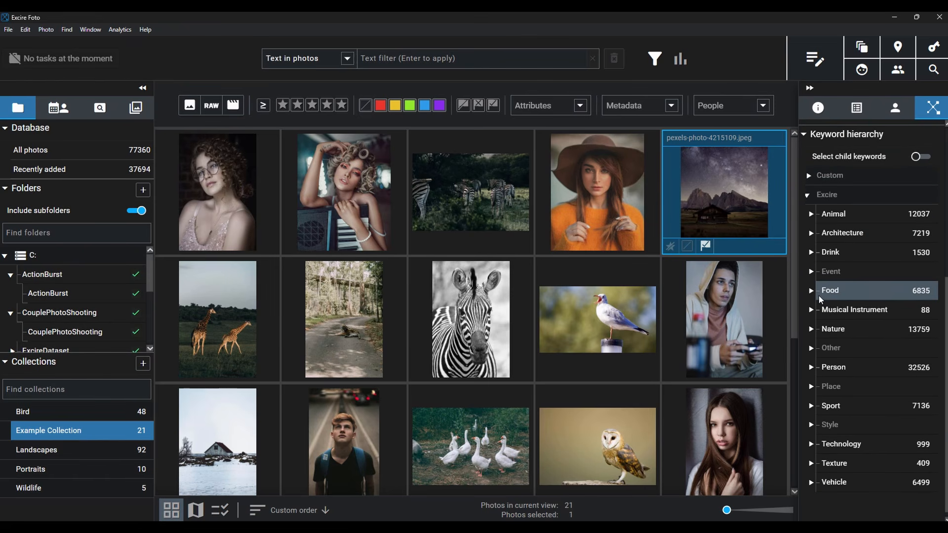
left_click(811, 253)
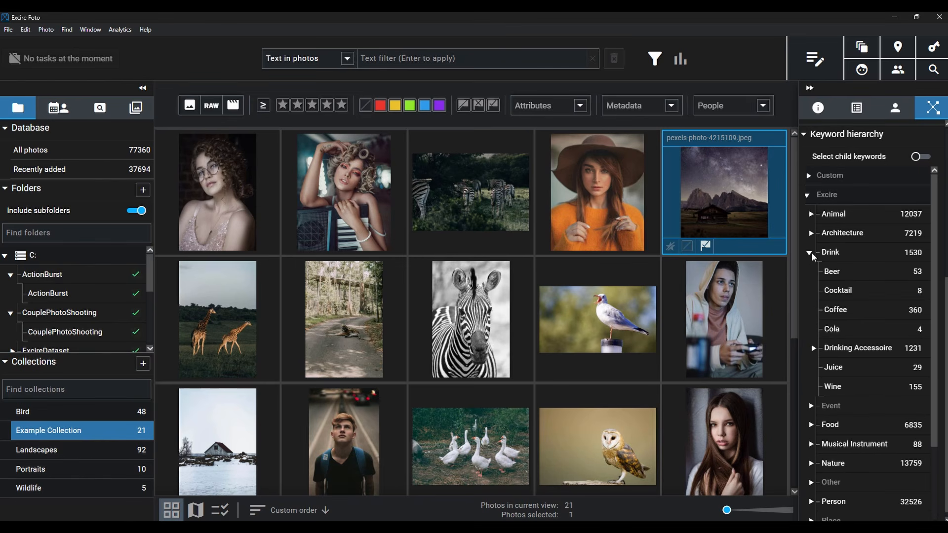
scroll(829, 270, "down", 2)
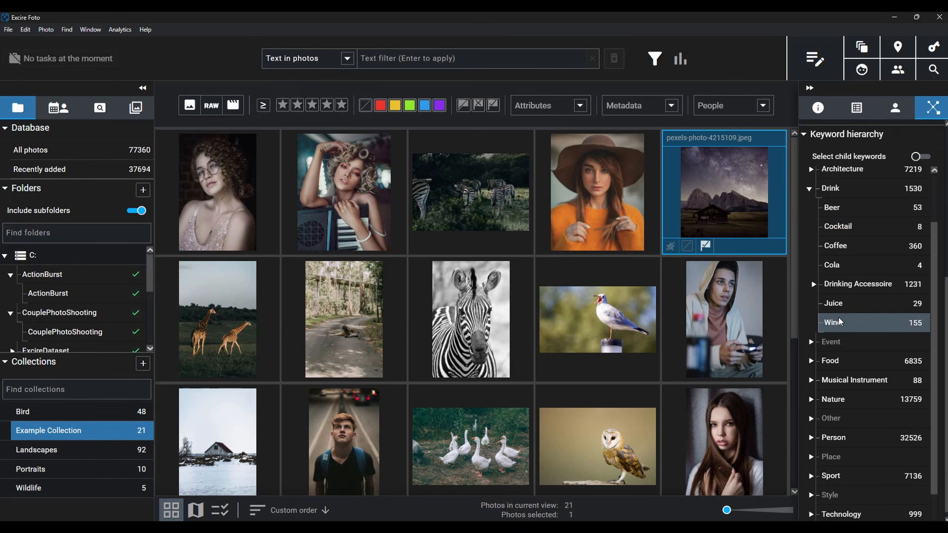
scroll(839, 316, "down", 1)
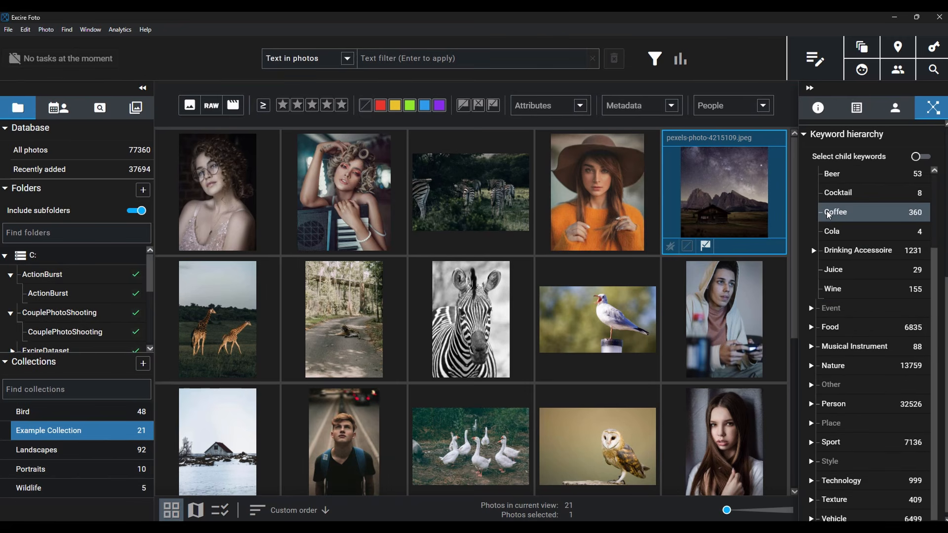
left_click(829, 215)
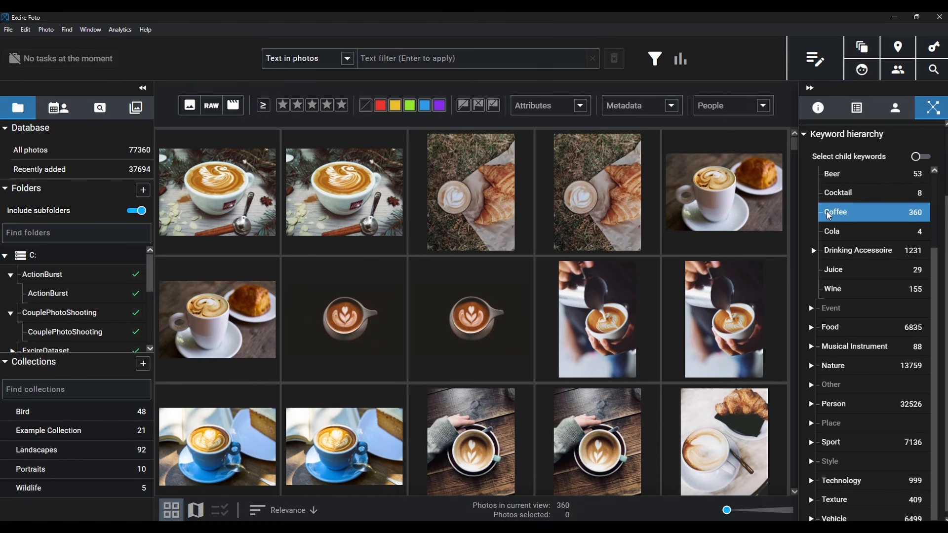
- Start a find-by-keyword search and add Egg from the Excire Food category as an included keyword
mouse_move(743, 208)
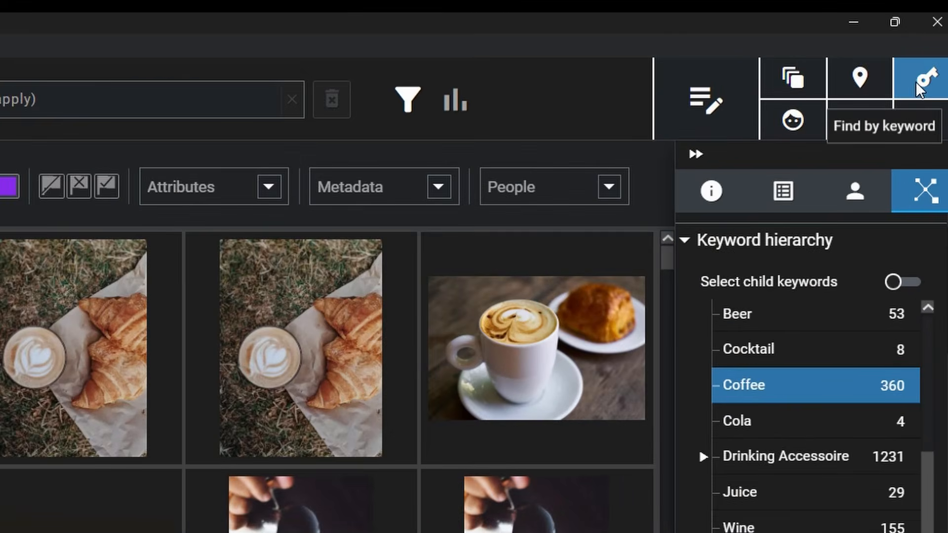
left_click(924, 72)
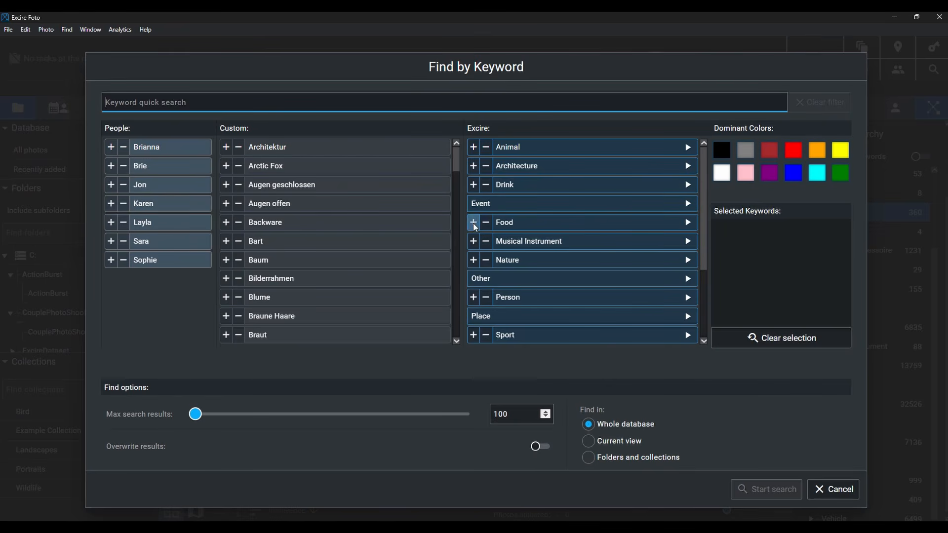
left_click(688, 223)
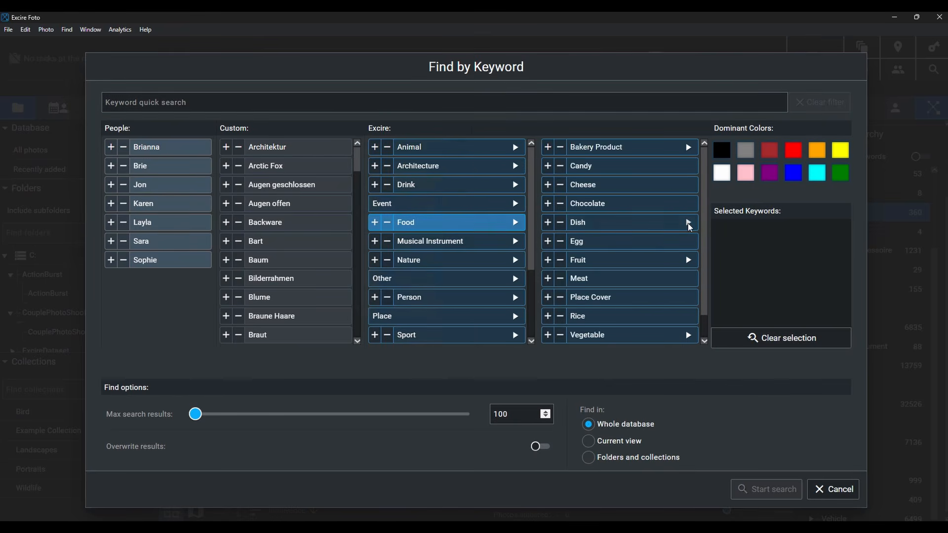
left_click(548, 241)
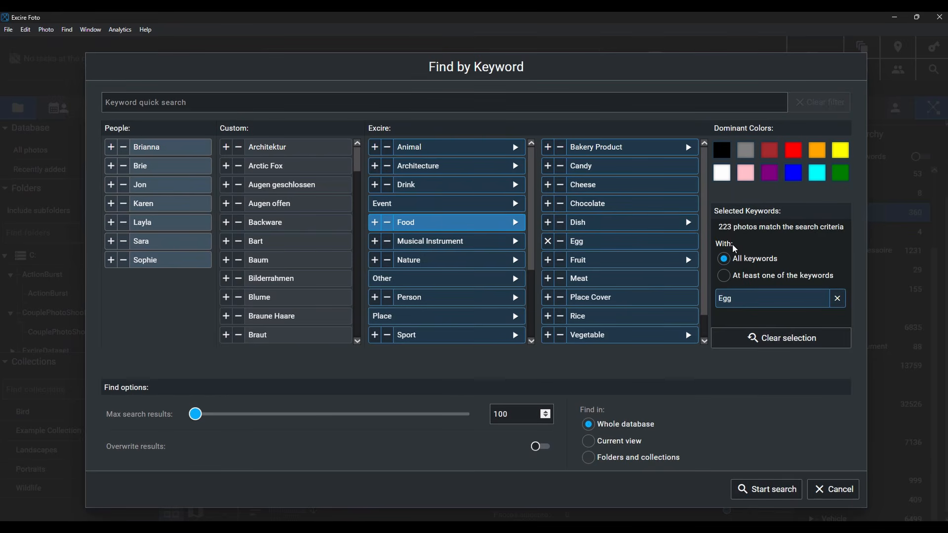
- Add yellow as a dominant color to the Egg keyword criteria and run the search across the whole database
left_click(842, 151)
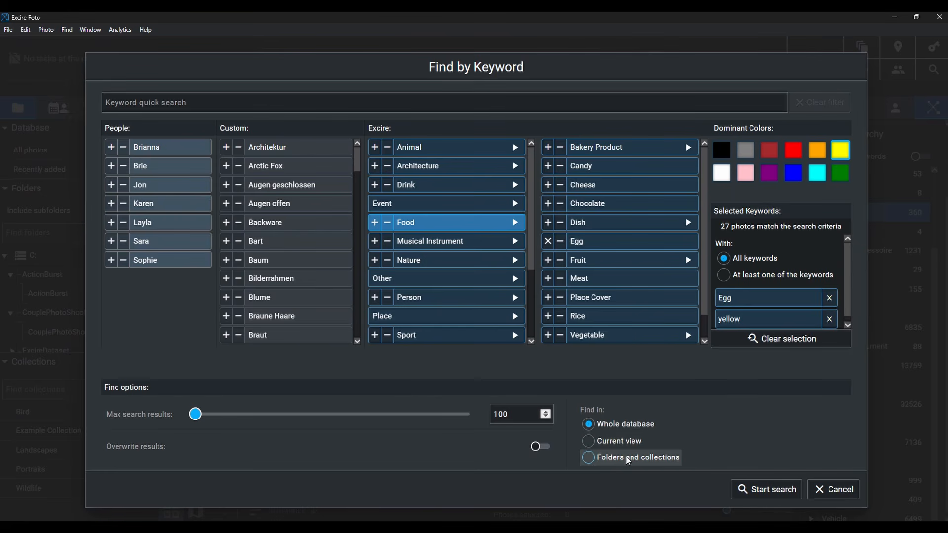
left_click(764, 500)
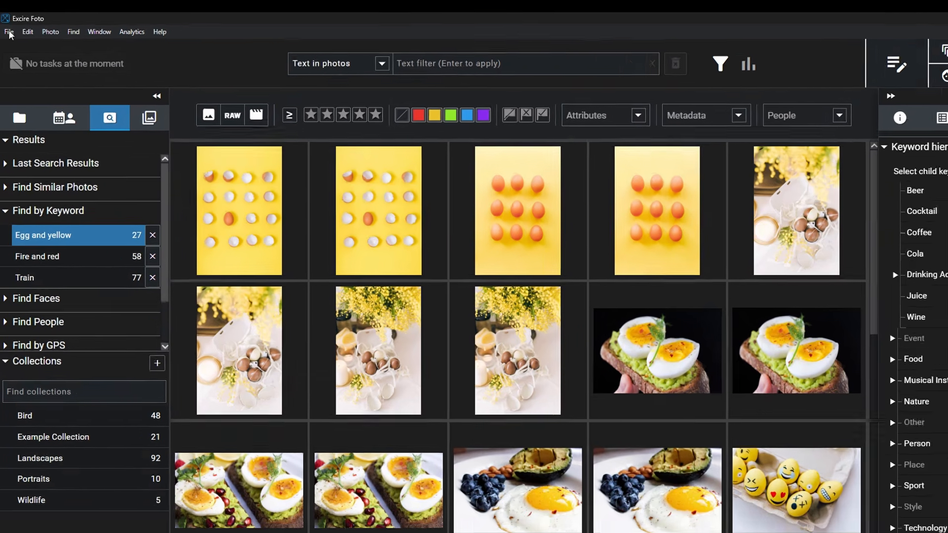
- Try hiding the Excire Animal keyword through the hidden keywords settings, clear it again, and leave without saving
left_click(9, 28)
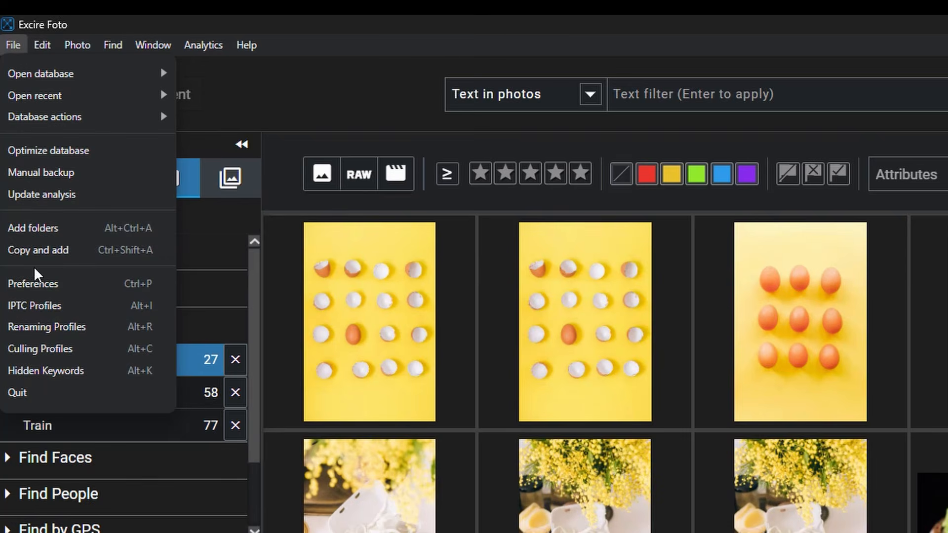
left_click(35, 372)
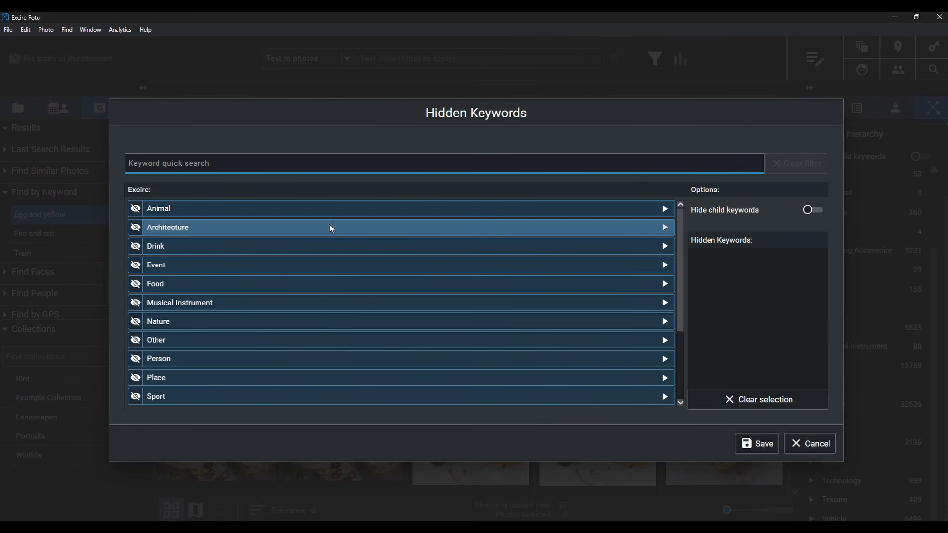
scroll(330, 224, "down", 2)
scroll(330, 235, "up", 2)
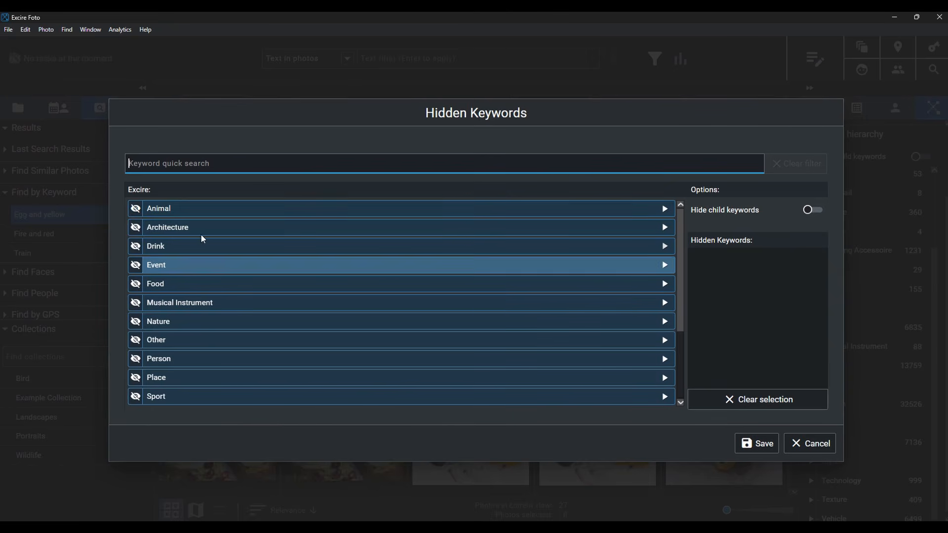
left_click(136, 211)
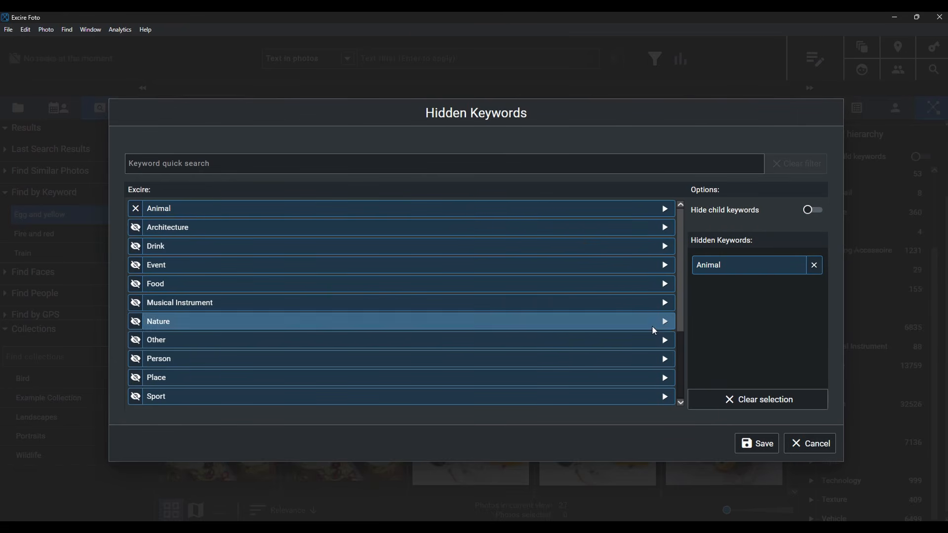
left_click(138, 213)
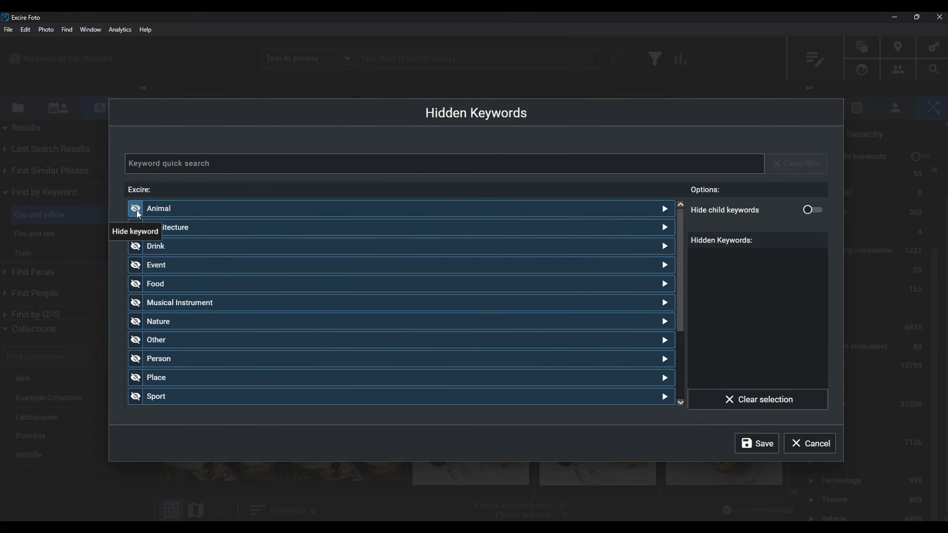
left_click(798, 450)
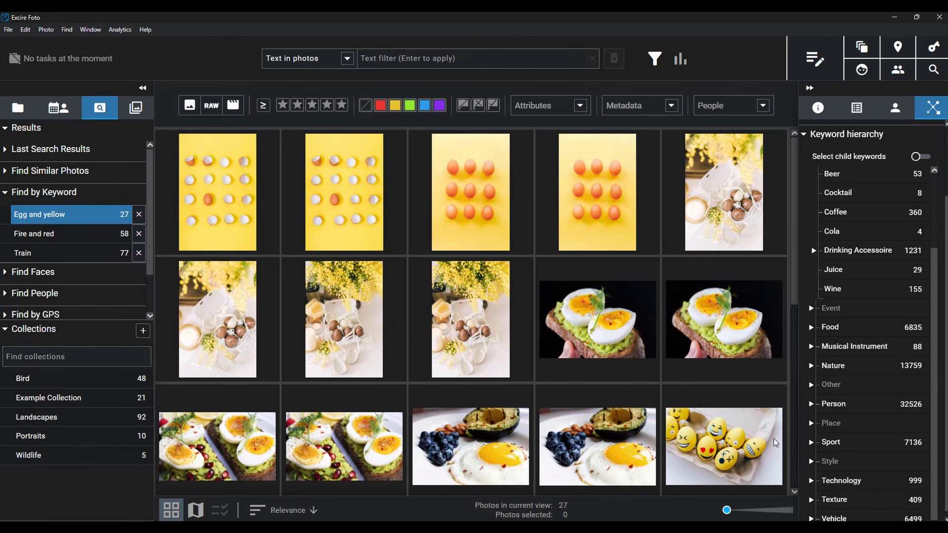
- Review the store-metadata options for the second yellow eggshell photo, including which Excire keywords to include, and close without storing
mouse_move(424, 288)
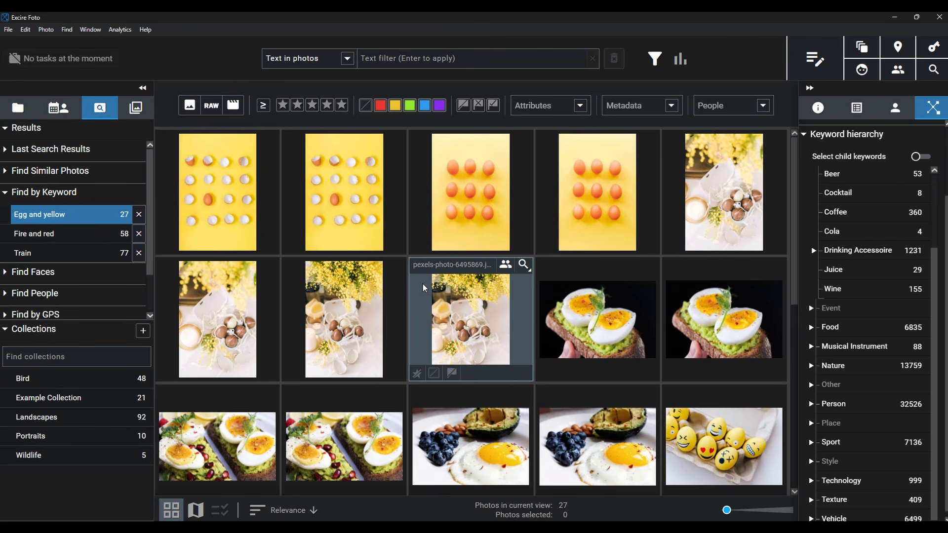
left_click(314, 215)
right_click(314, 215)
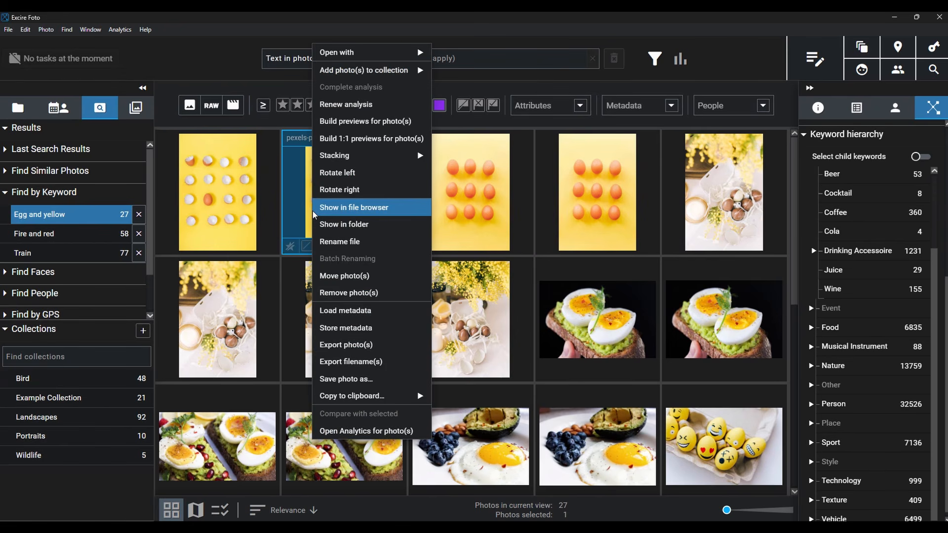
left_click(354, 328)
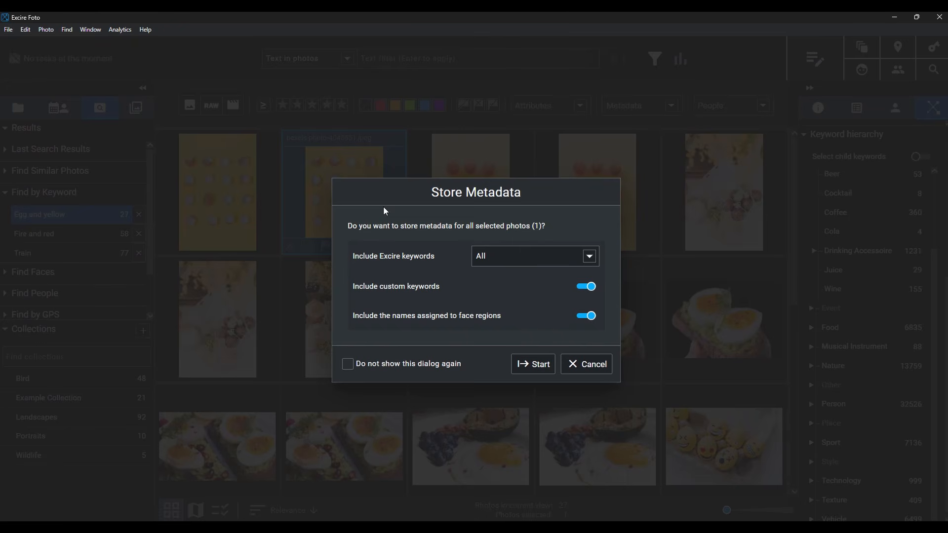
left_click(488, 258)
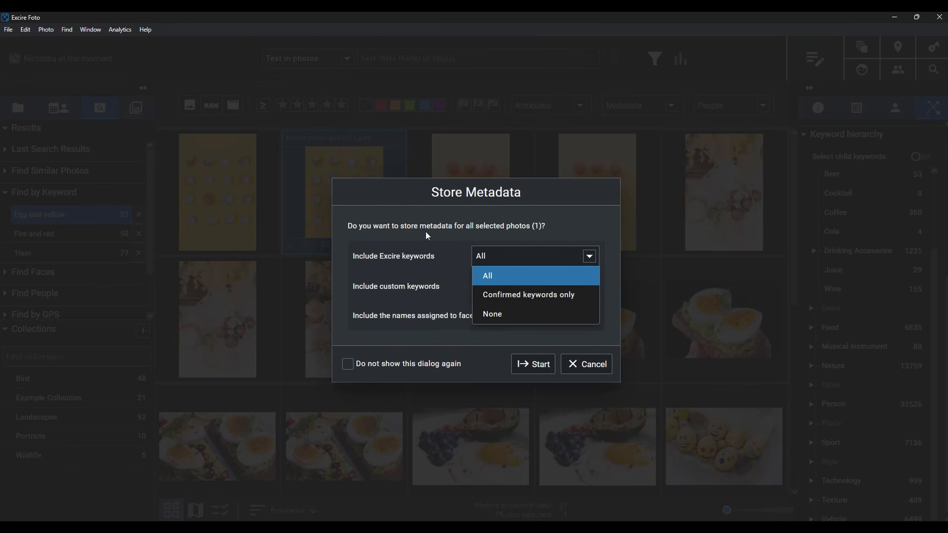
left_click(416, 199)
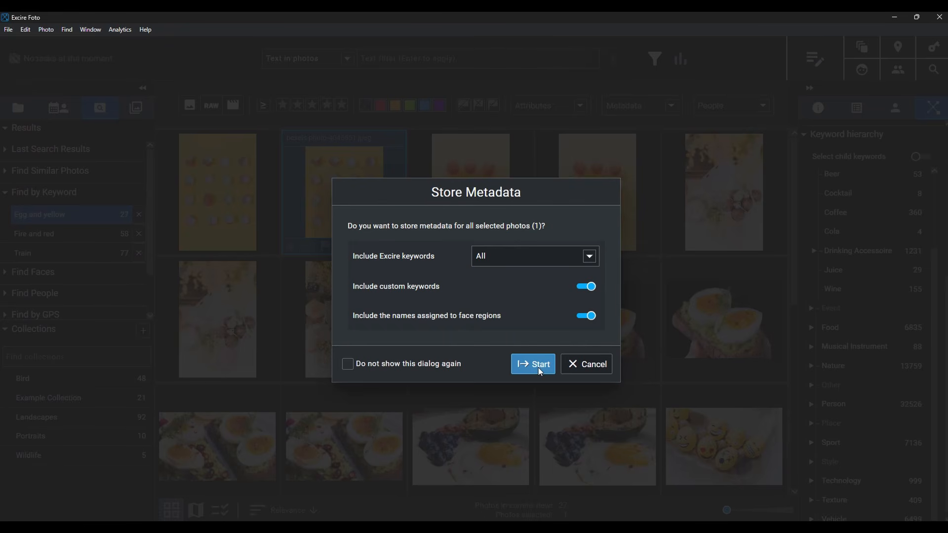
left_click(585, 368)
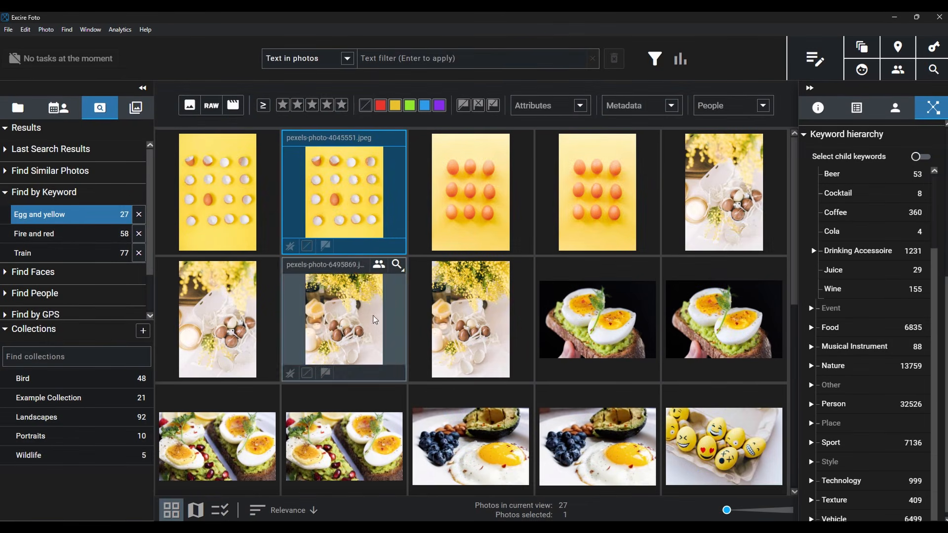
- Select the first seven egg photos, review their export options including storing metadata for exported photos, and close without exporting
left_click(210, 208)
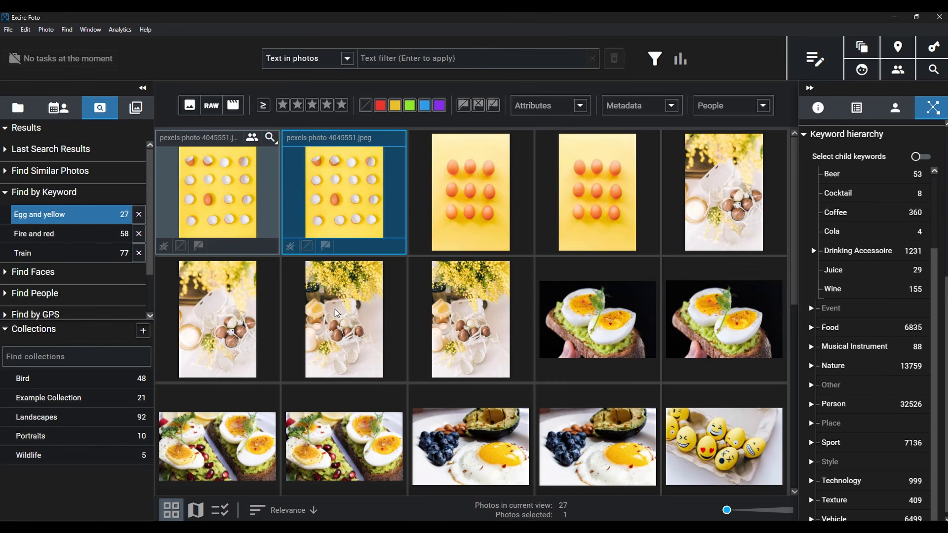
left_click(358, 332, "shift")
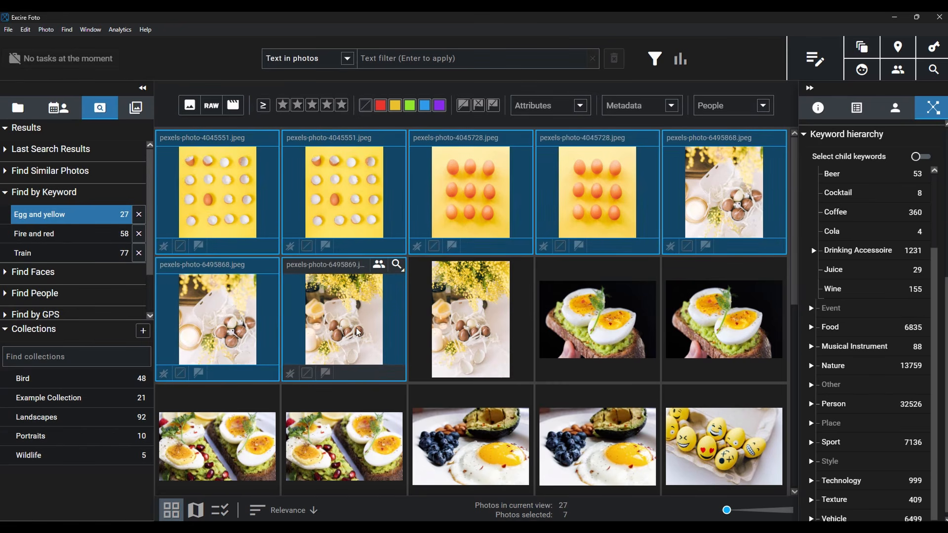
right_click(358, 332)
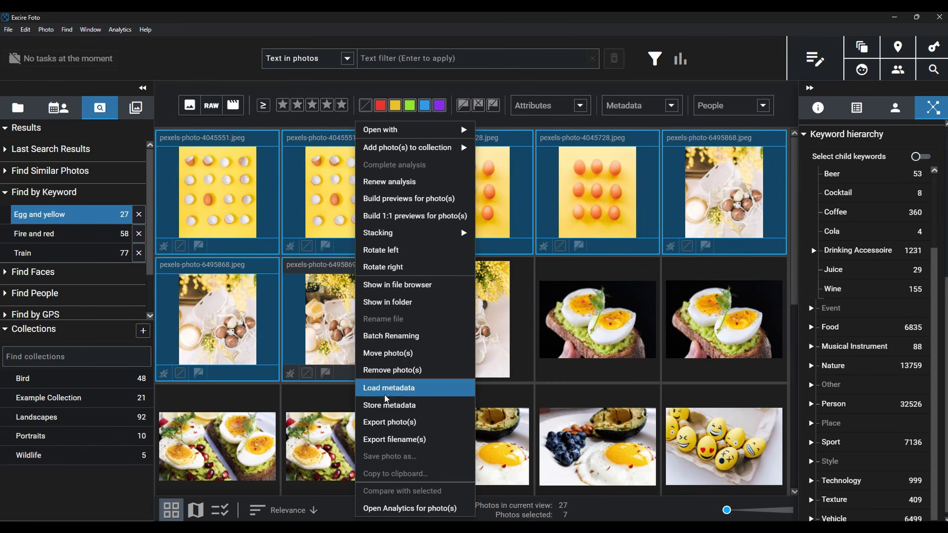
left_click(394, 422)
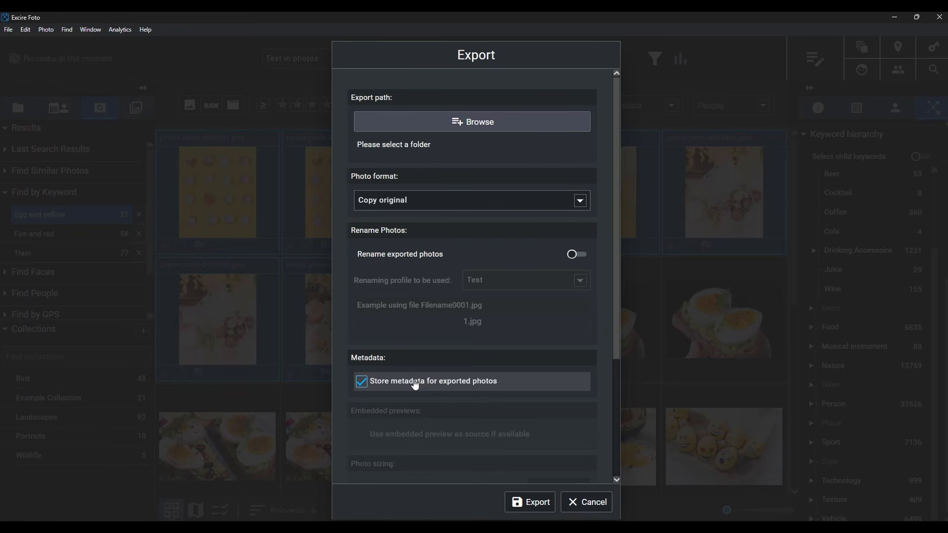
scroll(415, 383, "down", 3)
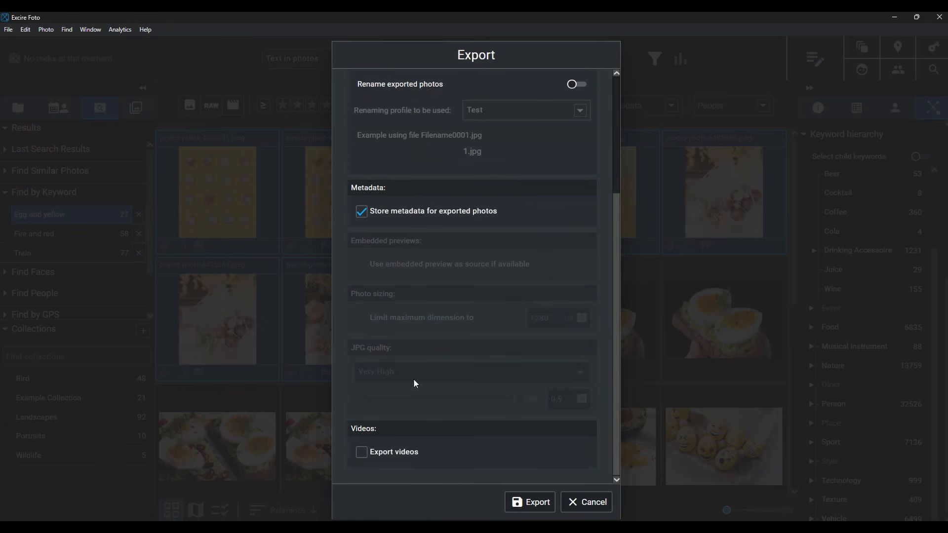
left_click(573, 502)
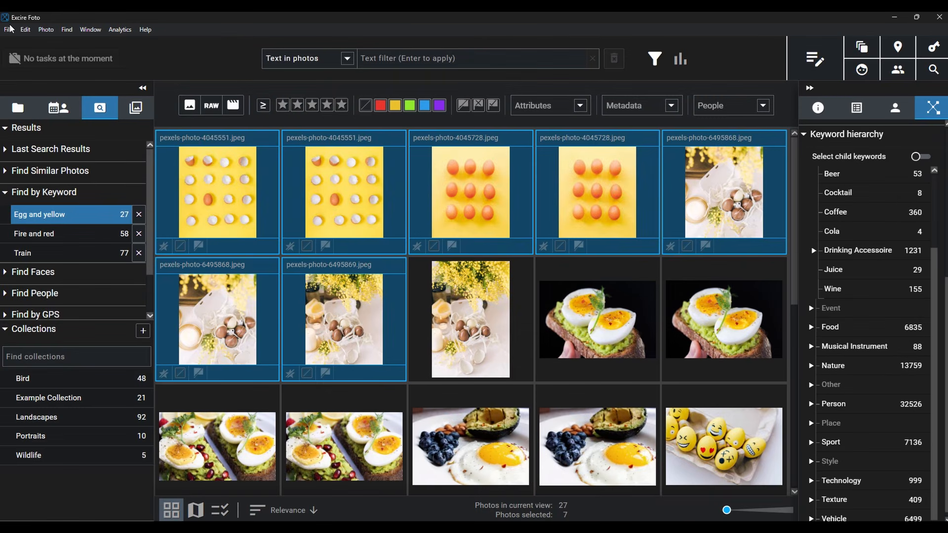
- Open the application preferences and show the metadata settings for loading and storing keywords
left_click(10, 29)
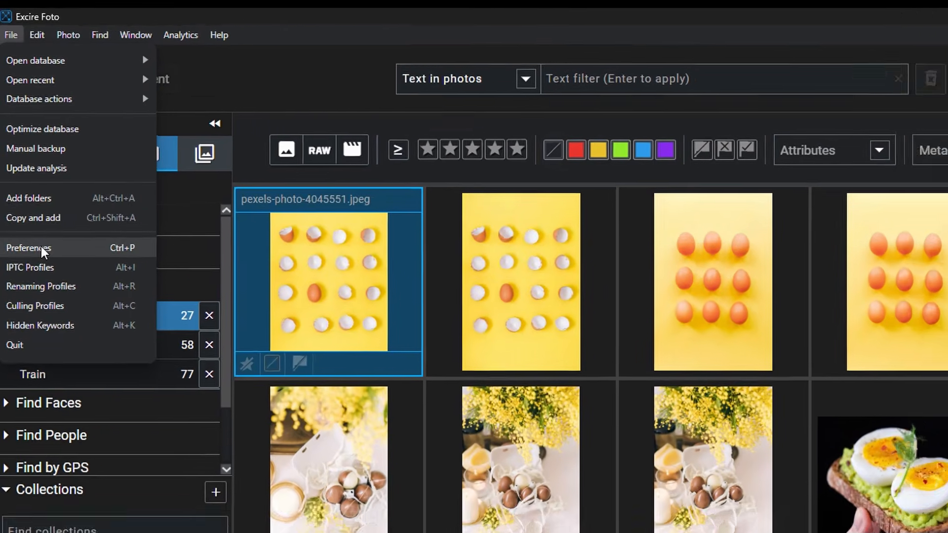
left_click(43, 260)
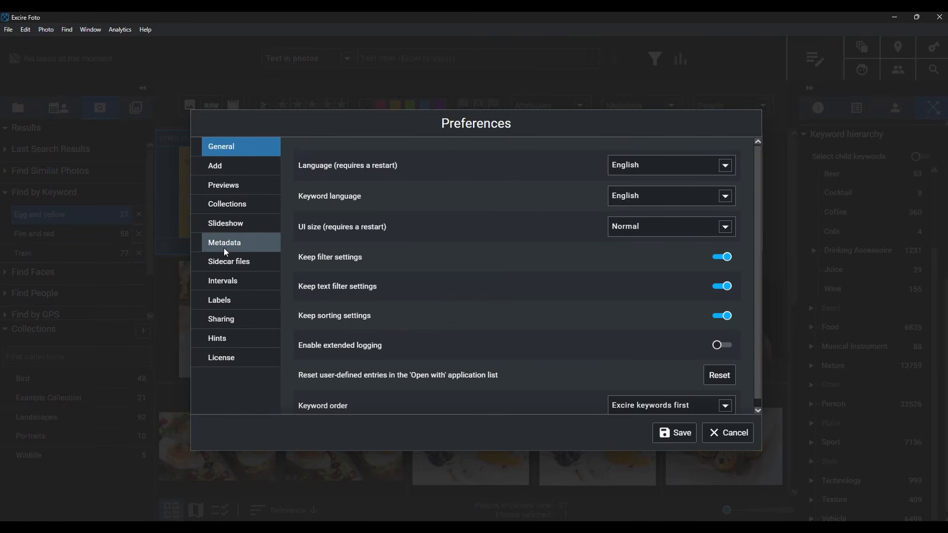
left_click(225, 252)
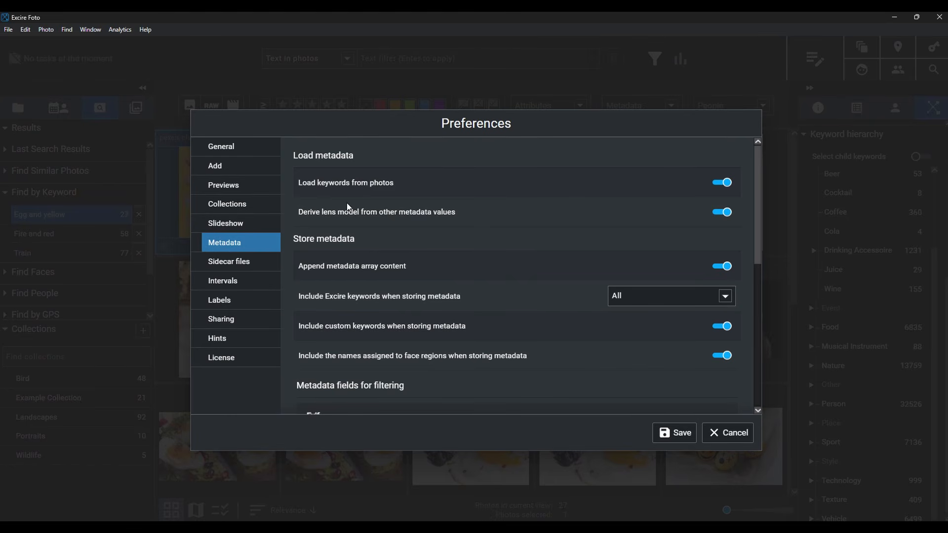